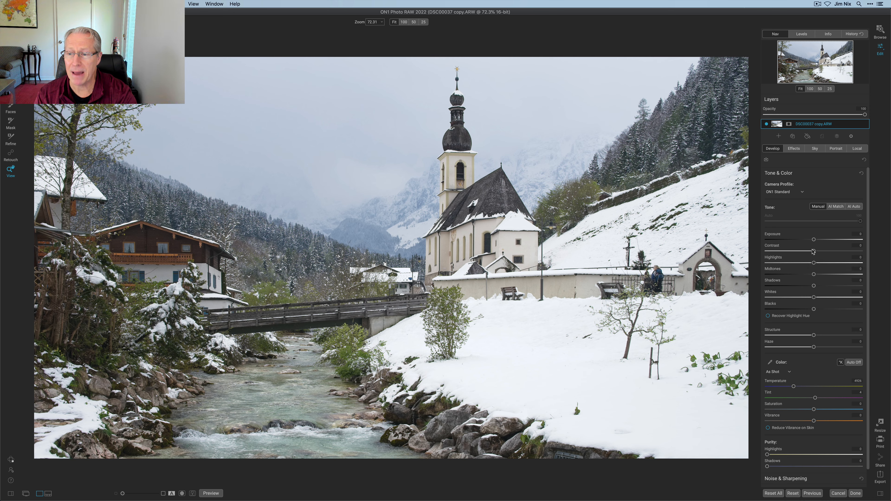
- Raise the photo's contrast, darken the midtones and lift the shadows slightly, comparing the result with the original
left_click_drag(813, 254, 832, 253)
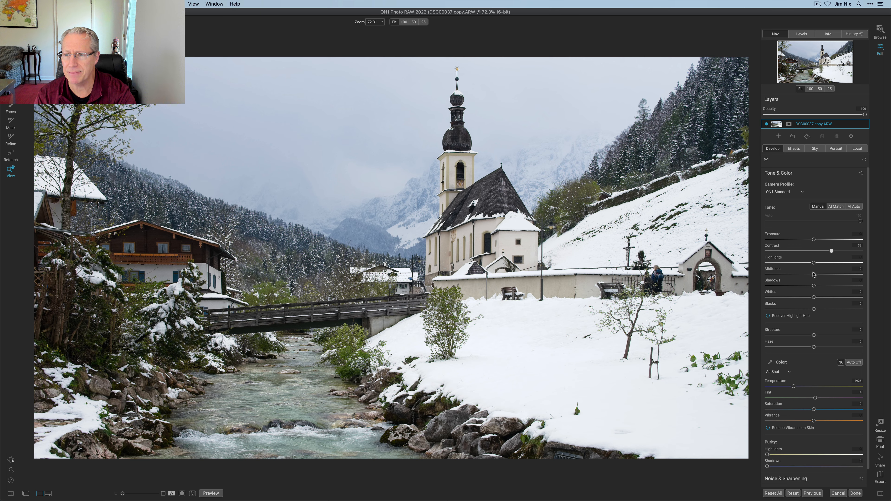
mouse_move(813, 277)
left_mouse_down()
mouse_move(802, 276)
mouse_move(821, 287)
left_mouse_up()
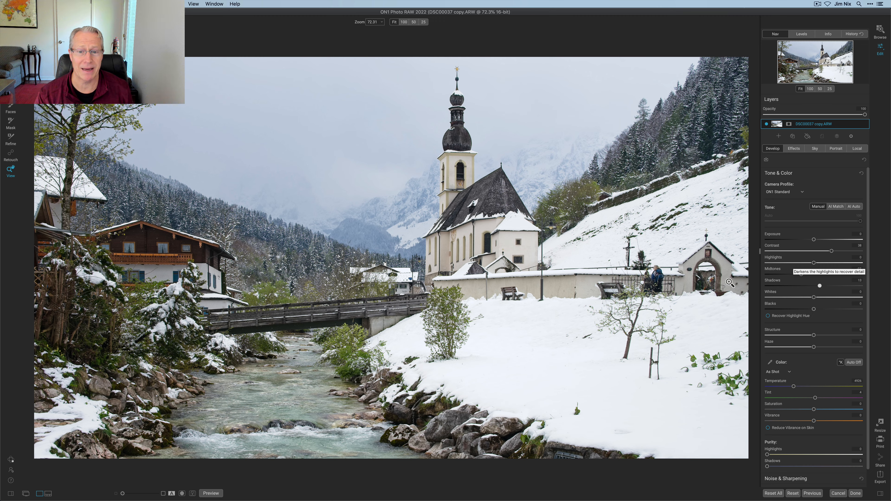
key("super+p")
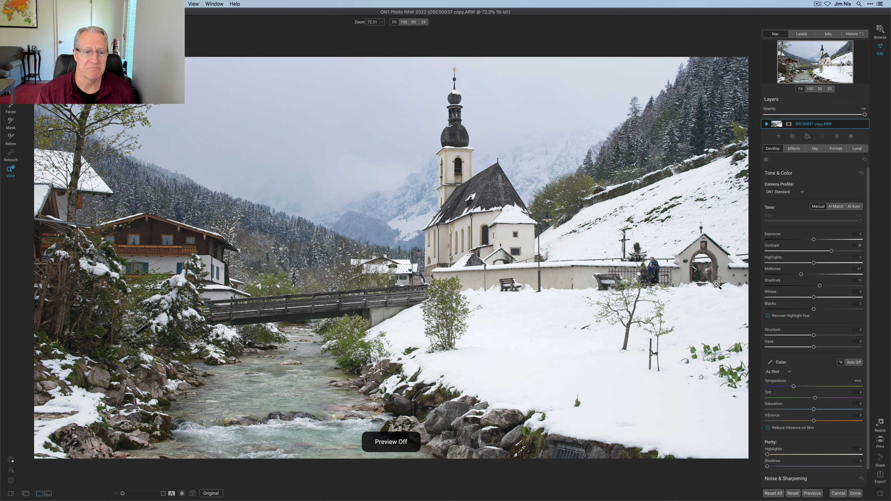
key("super+p")
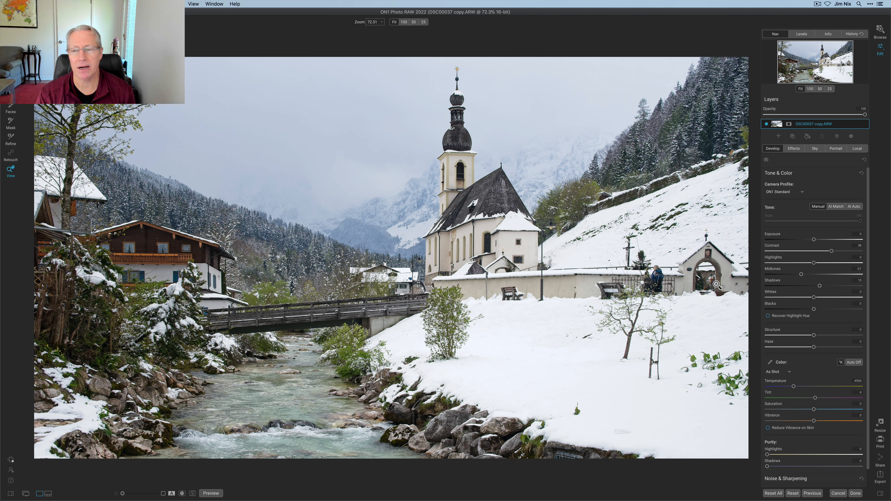
- Add a Black & White filter to the photo and compare it with the colour version
left_click(792, 148)
left_click(810, 172)
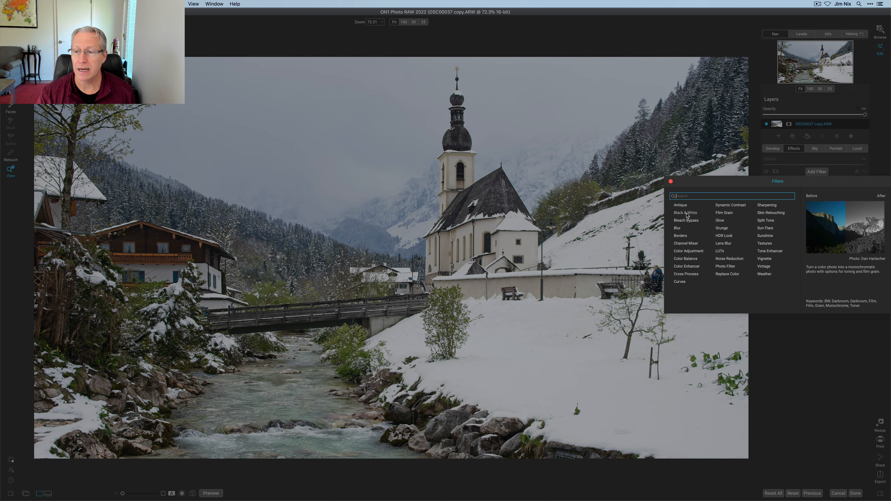
left_click(685, 213)
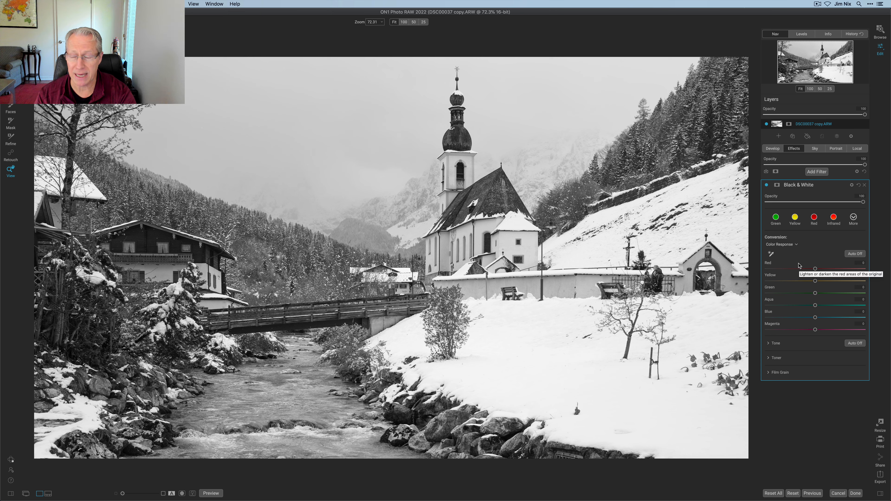
left_click(766, 186)
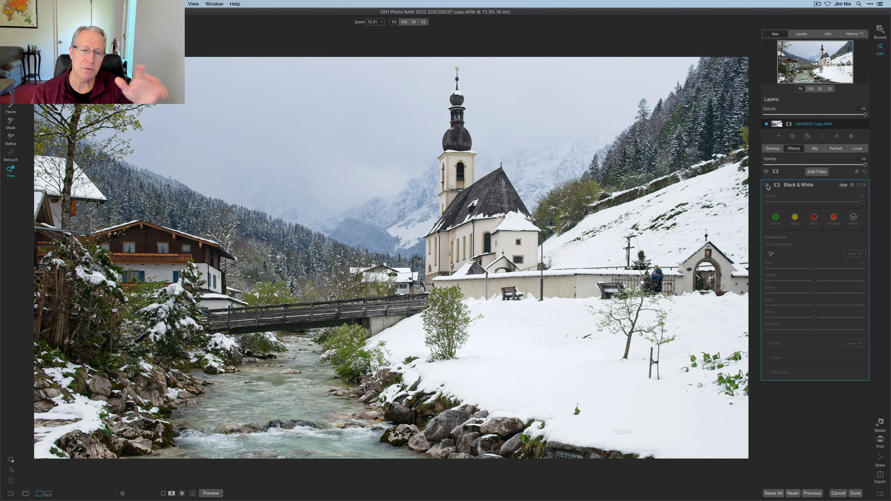
left_click(767, 185)
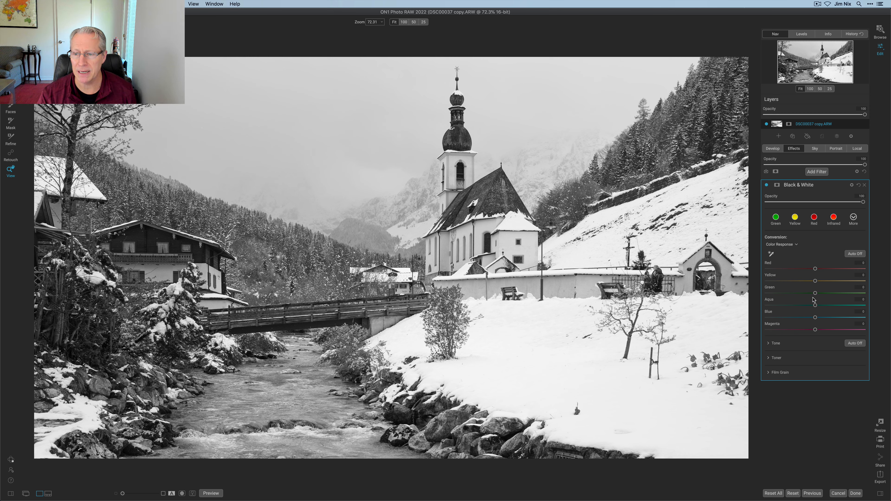
- Set the green, aqua and blue colour responses of the Black & White filter to -100
left_click_drag(815, 293, 746, 291)
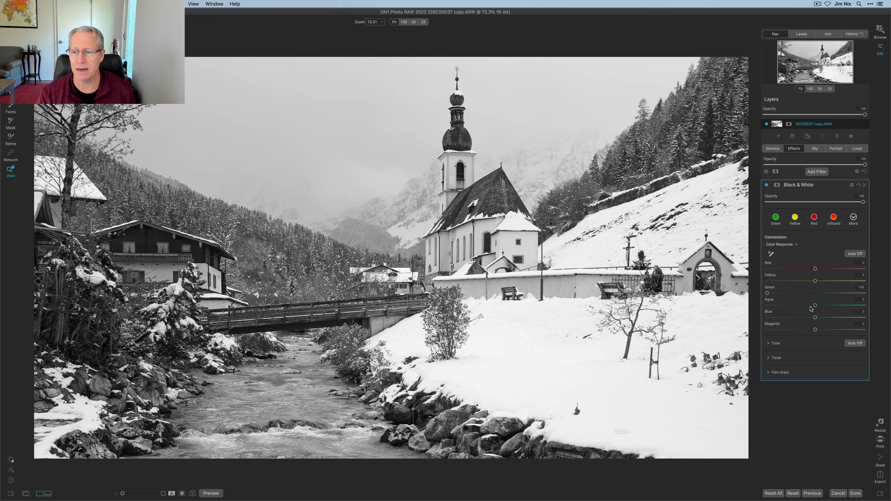
left_click_drag(815, 305, 751, 307)
left_click_drag(815, 317, 741, 317)
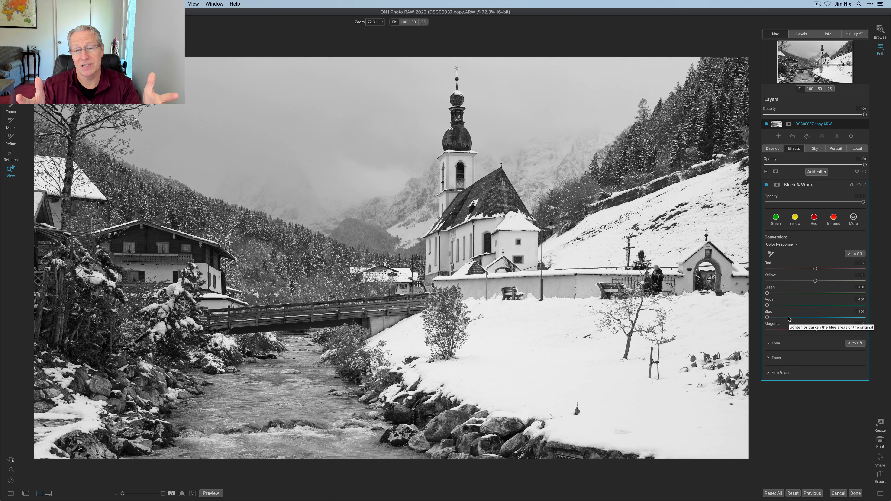
- Increase the tone contrast strongly and darken the shadows slightly within the Black & White filter
left_click(767, 344)
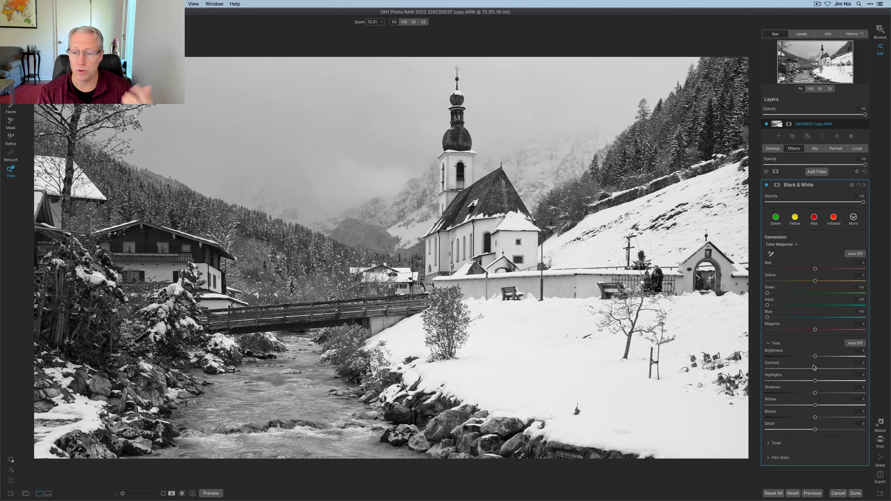
left_click_drag(813, 367, 852, 368)
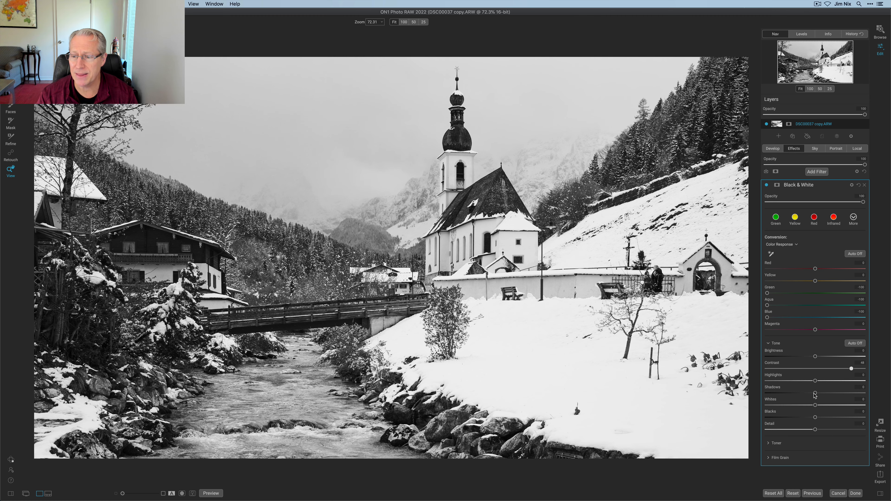
left_click_drag(815, 393, 806, 394)
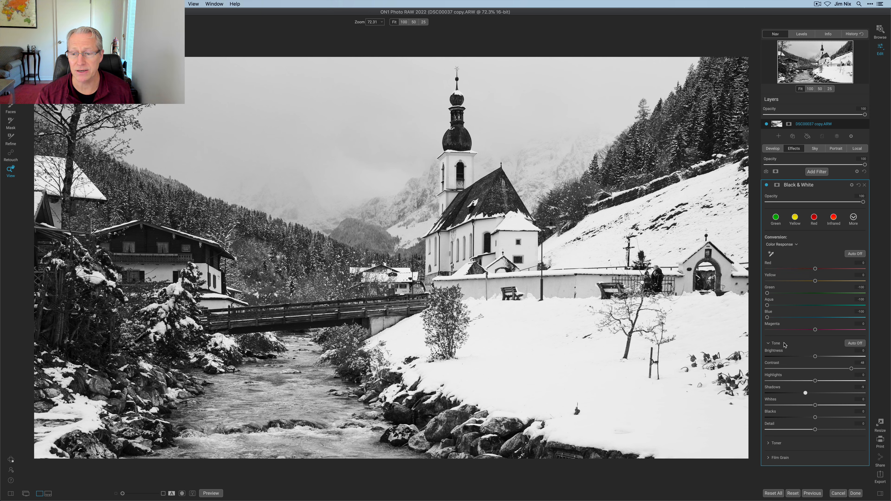
left_click(768, 345)
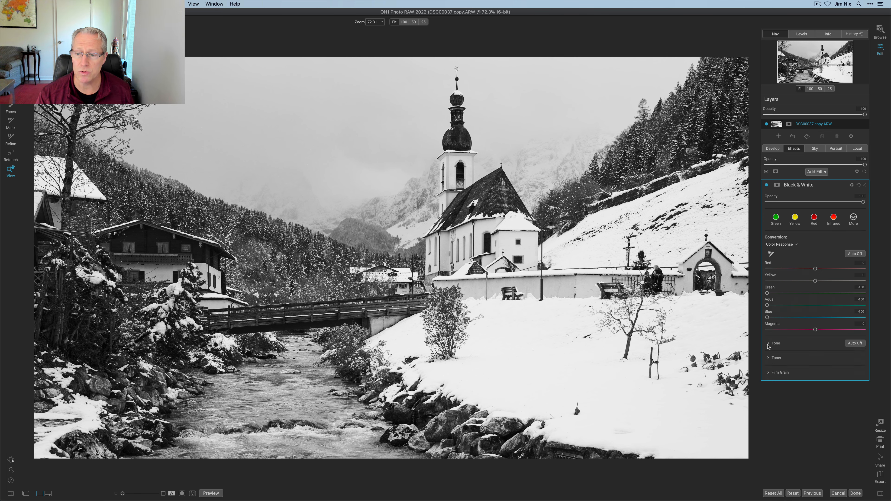
left_click(768, 359)
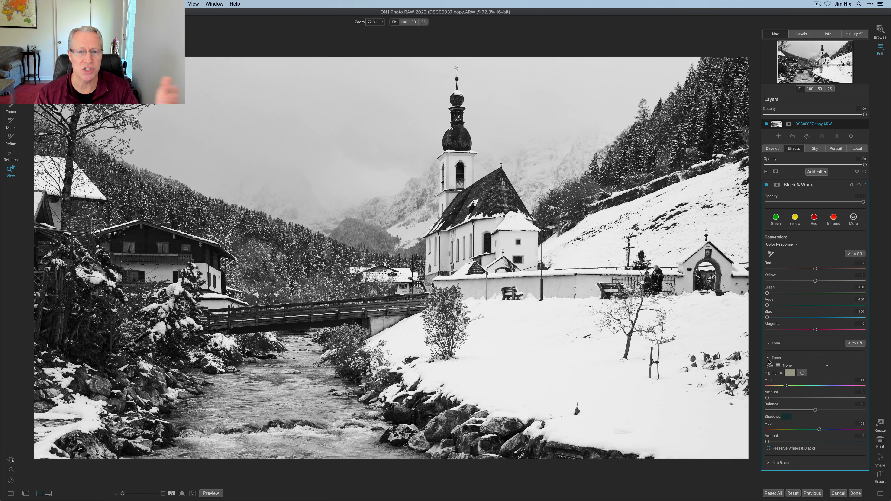
left_click(768, 360)
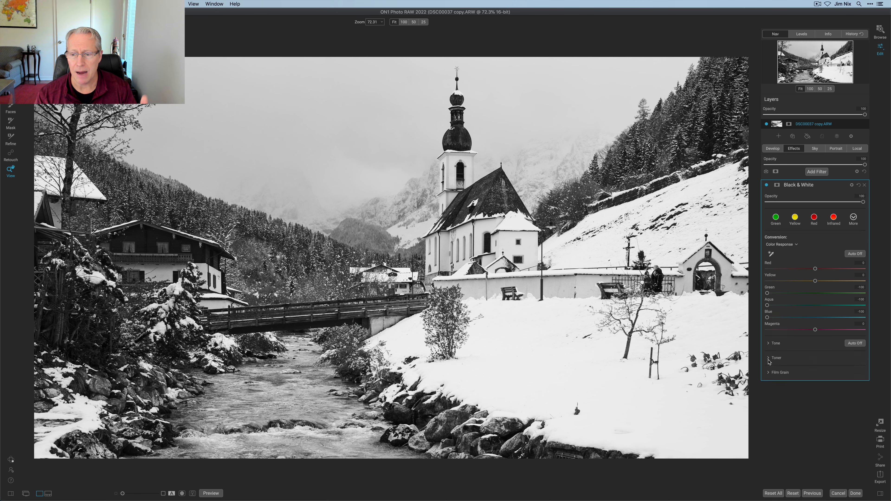
left_click(769, 373)
left_click(768, 373)
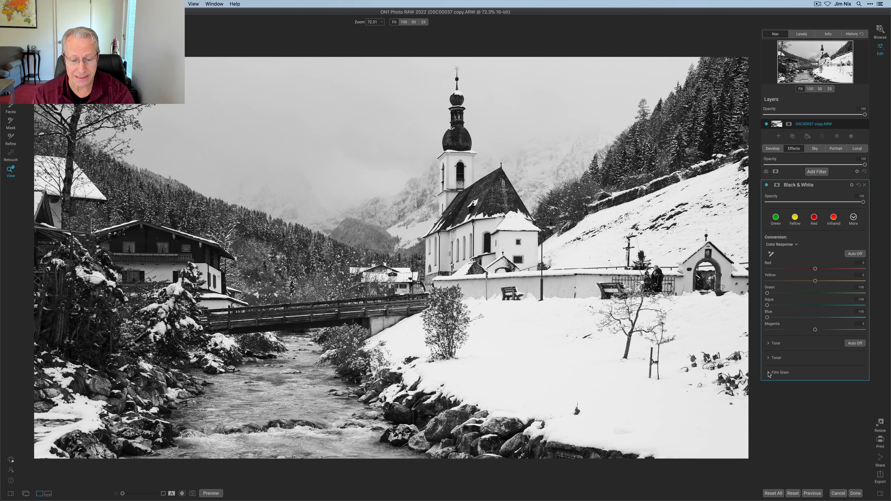
- Add a High Pass Sharpening filter and reduce its amount to 20
left_click(816, 174)
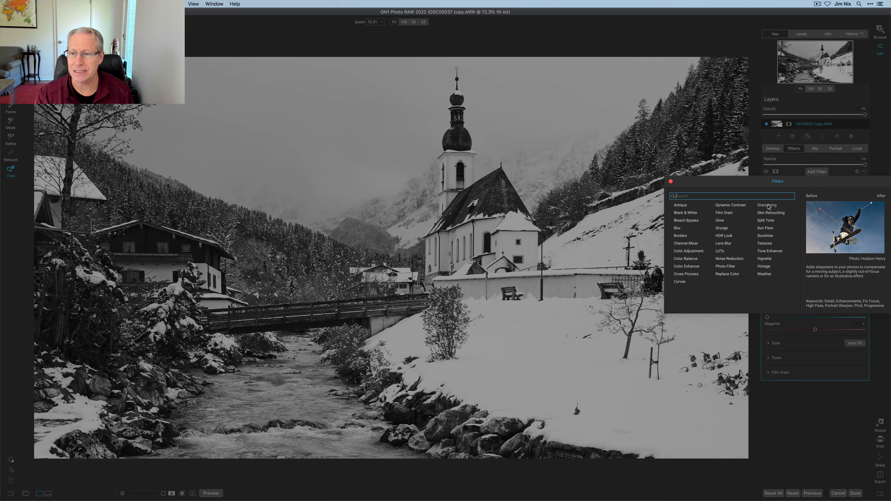
left_click(767, 205)
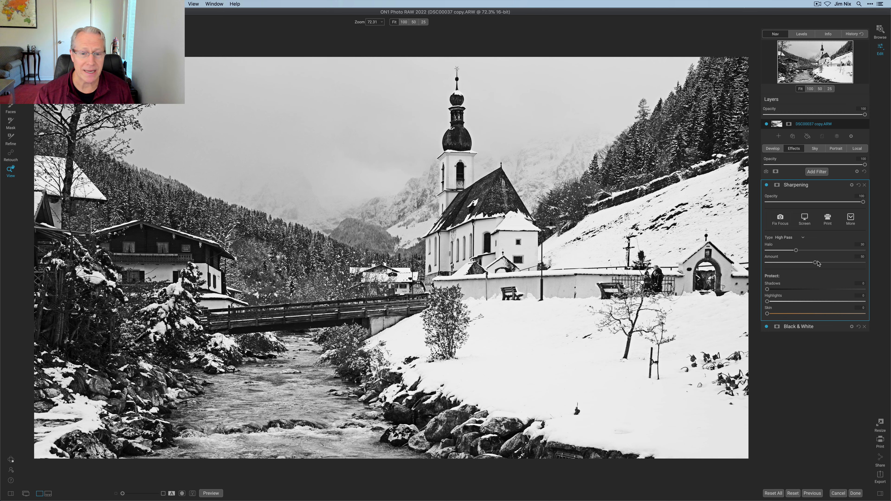
left_click_drag(816, 262, 786, 265)
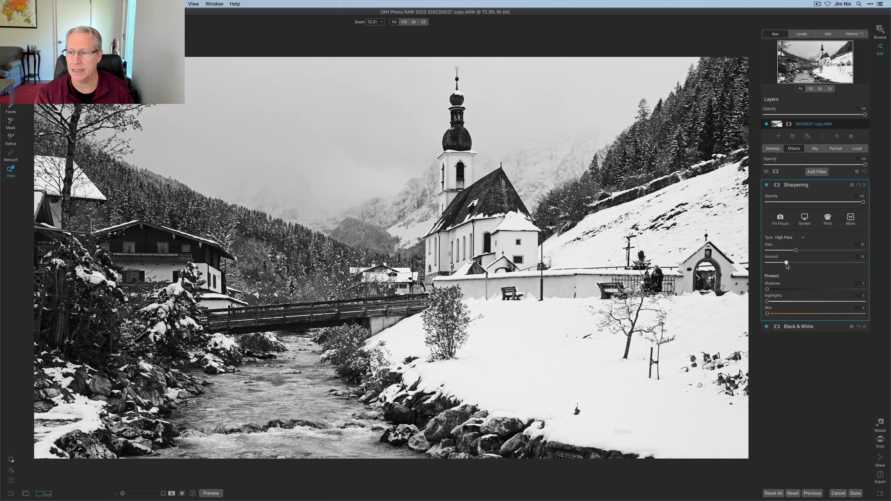
- Compare the photo with and without sharpening, both in full view and at 100% zoom
left_click(767, 185)
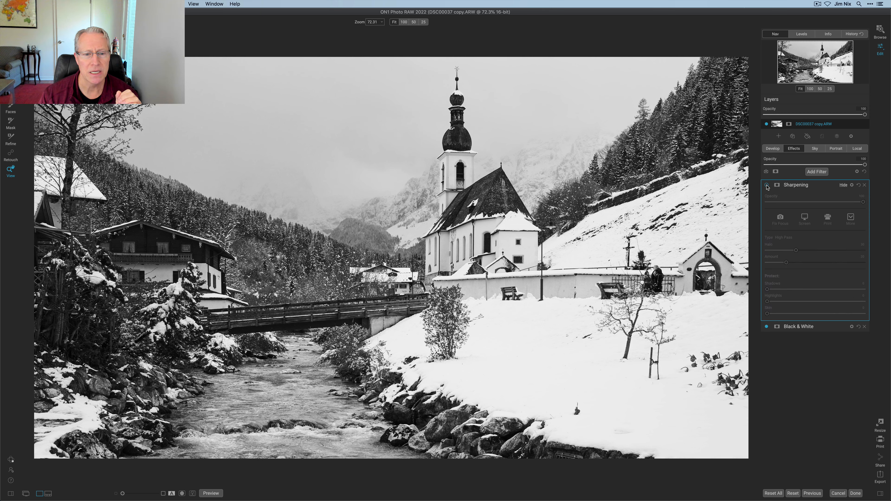
left_click(766, 185)
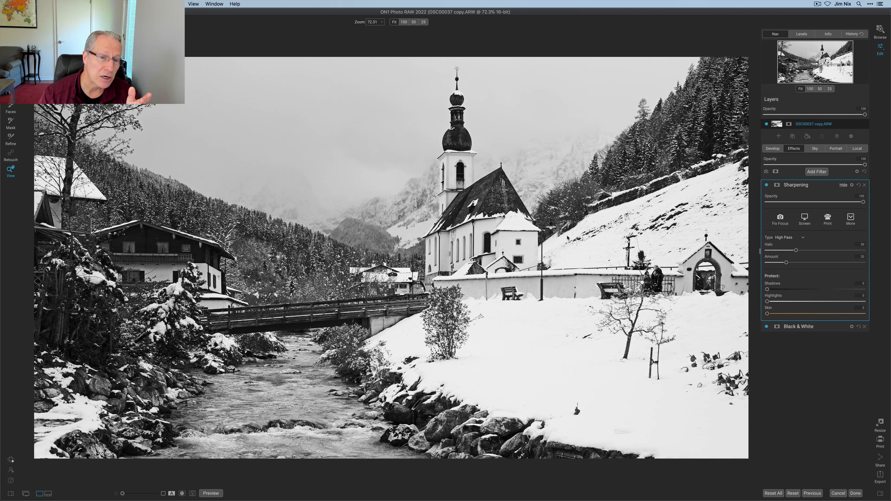
left_click(312, 267)
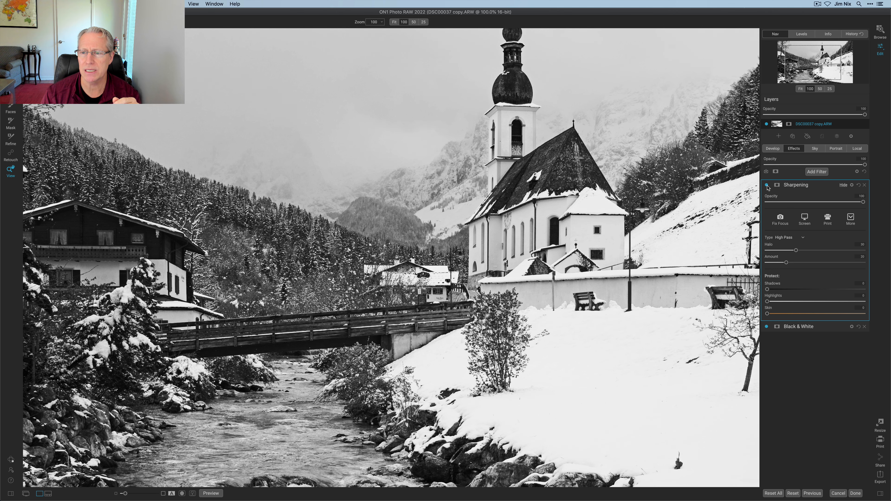
left_click(766, 186)
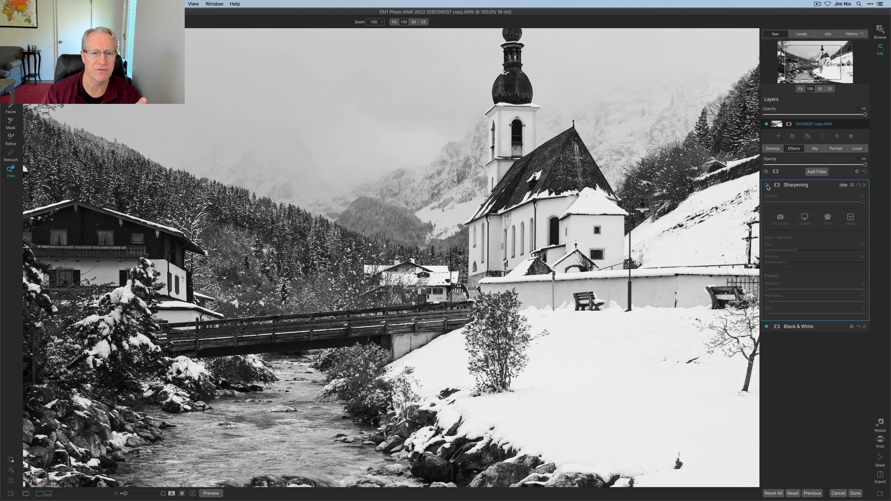
left_click(767, 185)
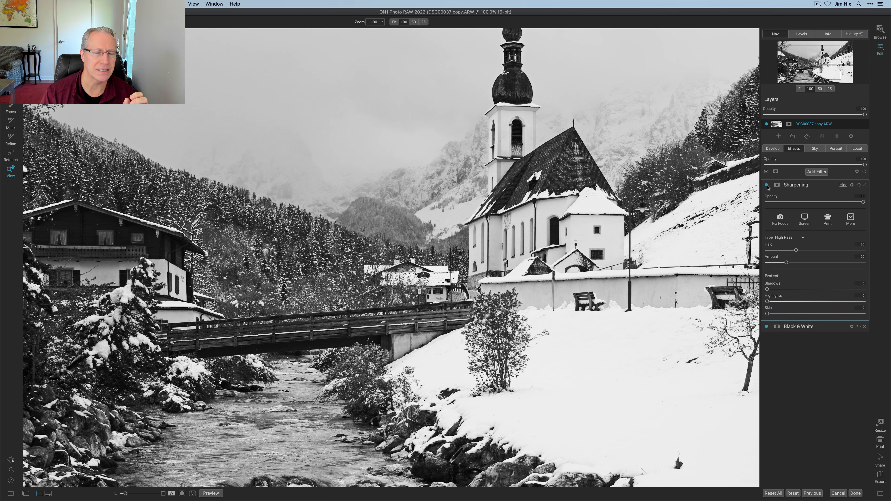
left_click(525, 256)
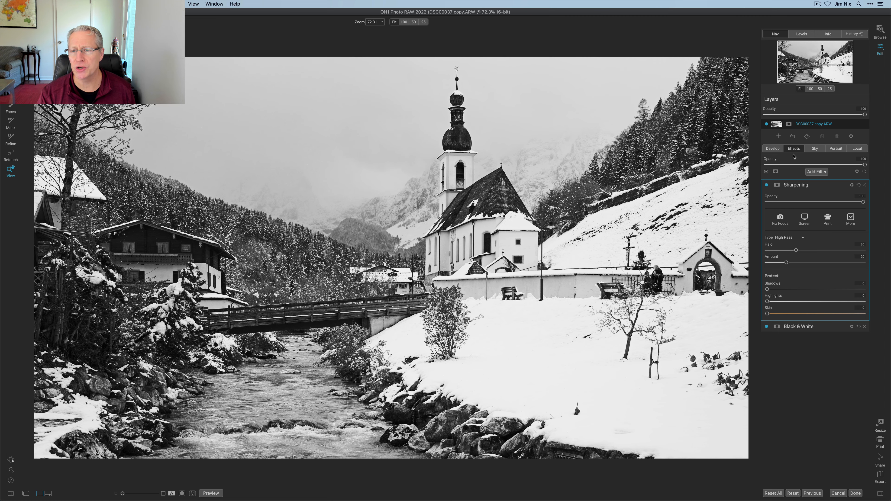
- Add a Tone Enhancer filter with exposure 0.7 and invert its mask to hide the effect
left_click(816, 172)
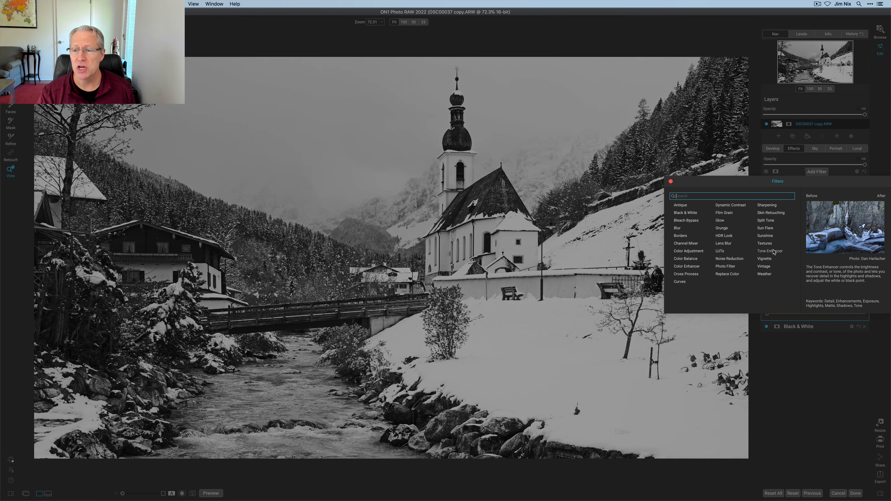
left_click(770, 251)
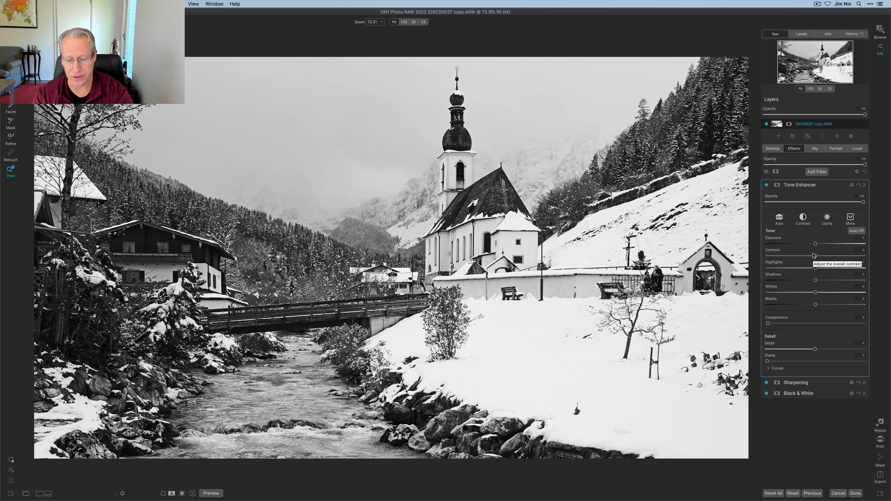
left_click_drag(815, 244, 822, 245)
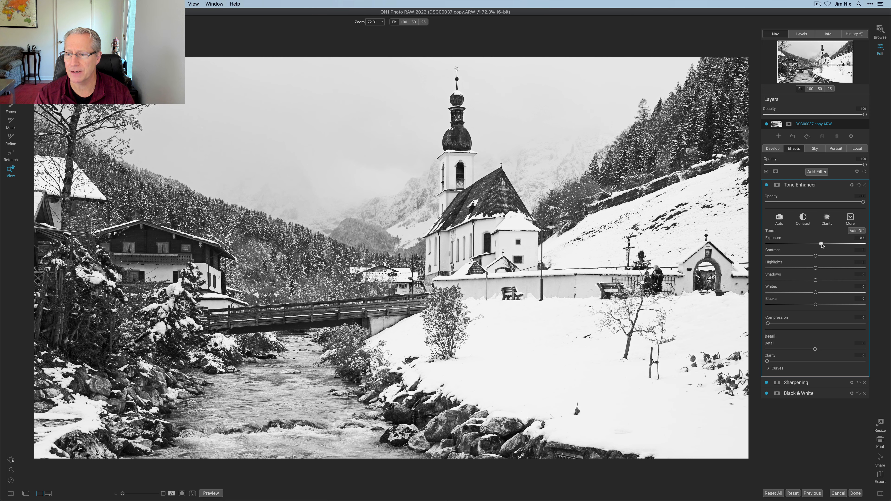
left_click(779, 186)
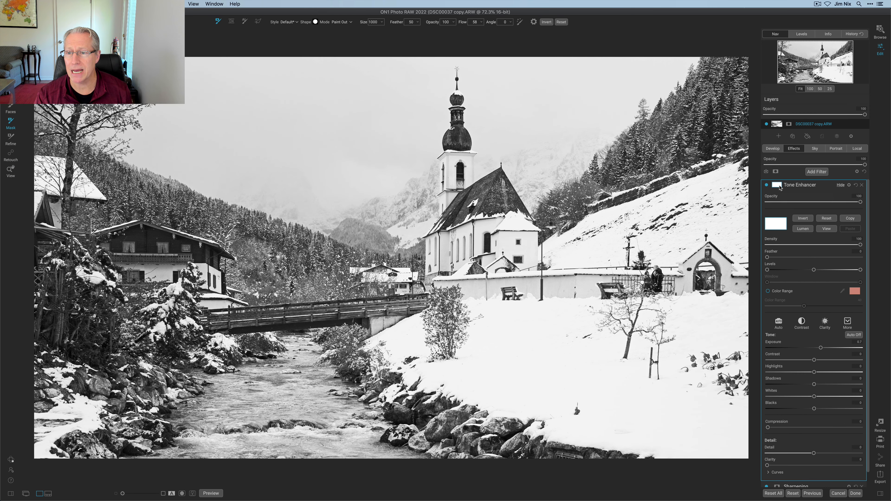
left_click(803, 219)
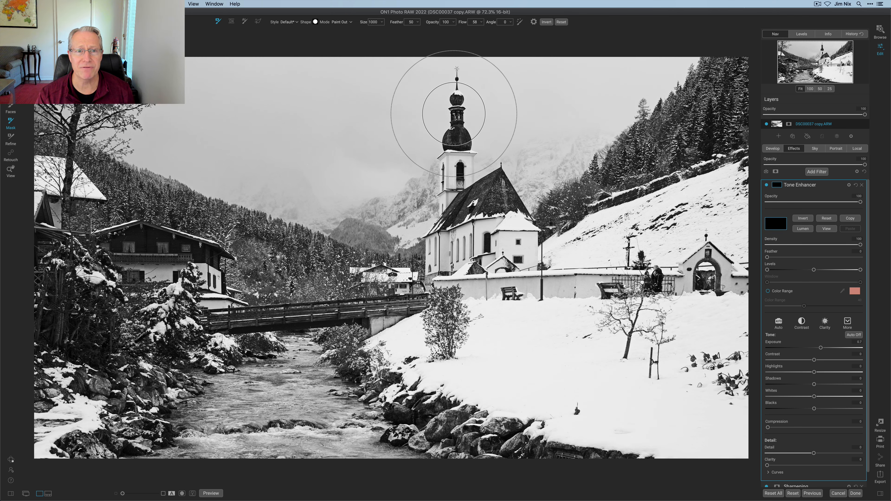
- Configure the masking brush with size 175 and Paint In mode, and adjust its flow
key("bracketleft")
key("bracketleft")
key("bracketleft")
key("bracketleft")
key("bracketleft")
key("bracketleft")
key("bracketleft")
key("bracketleft")
key("bracketleft")
key("bracketleft")
key("bracketleft")
key("bracketleft")
key("bracketleft")
key("bracketleft")
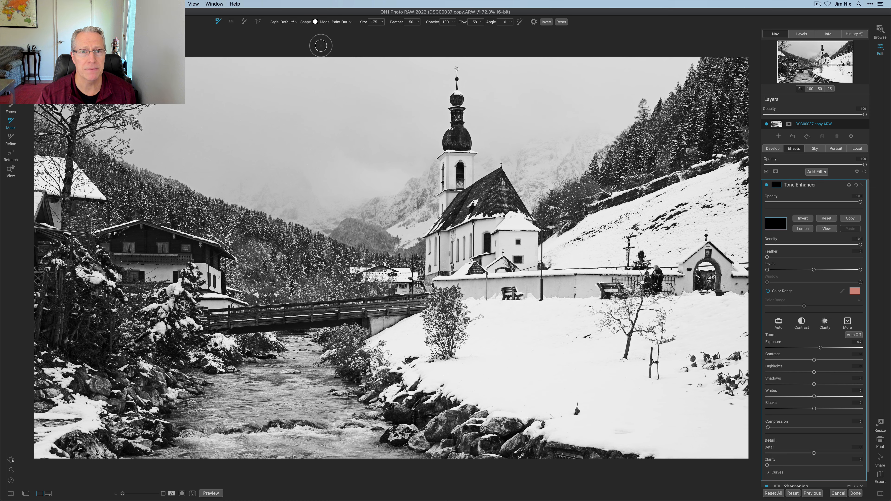
left_click(340, 22)
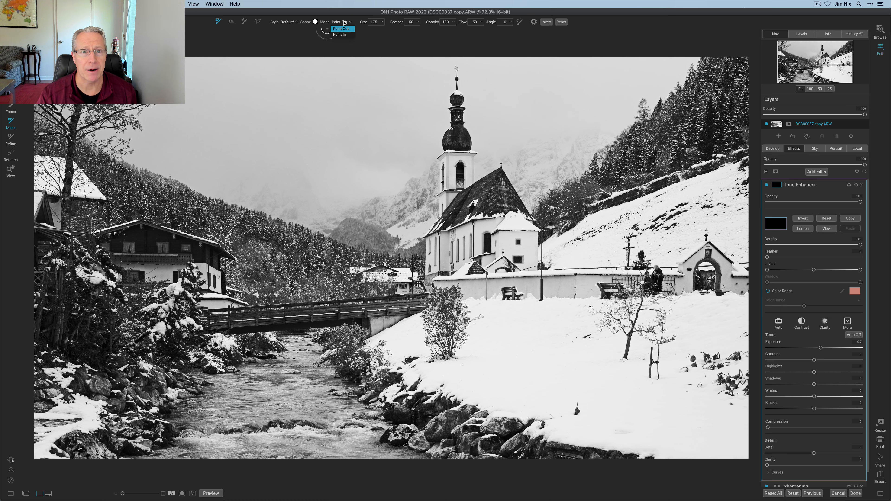
left_click(342, 35)
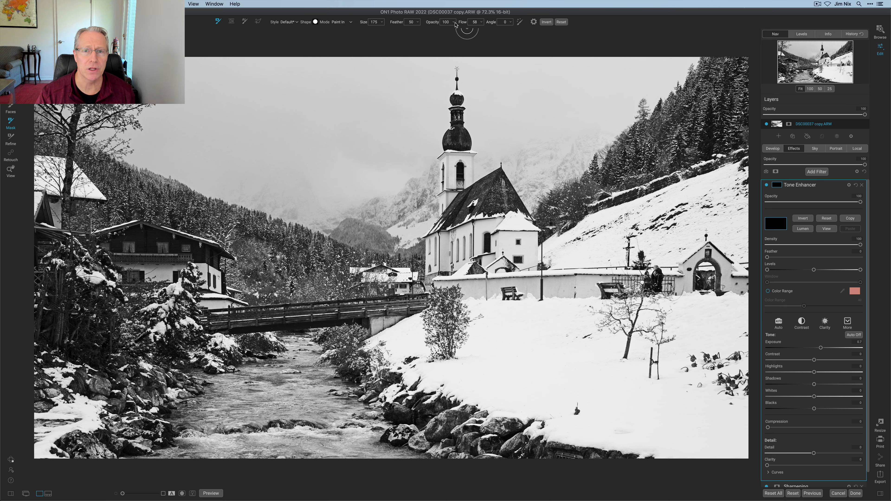
left_click_drag(463, 24, 463, 23)
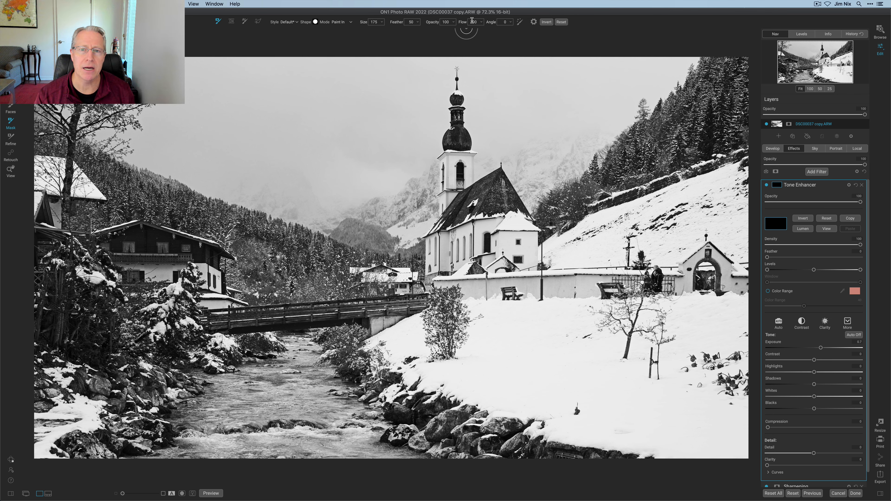
- Set the masking brush to flow 46 and size 250, and paint the brightening over the river in the foreground
left_click_drag(464, 22, 437, 22)
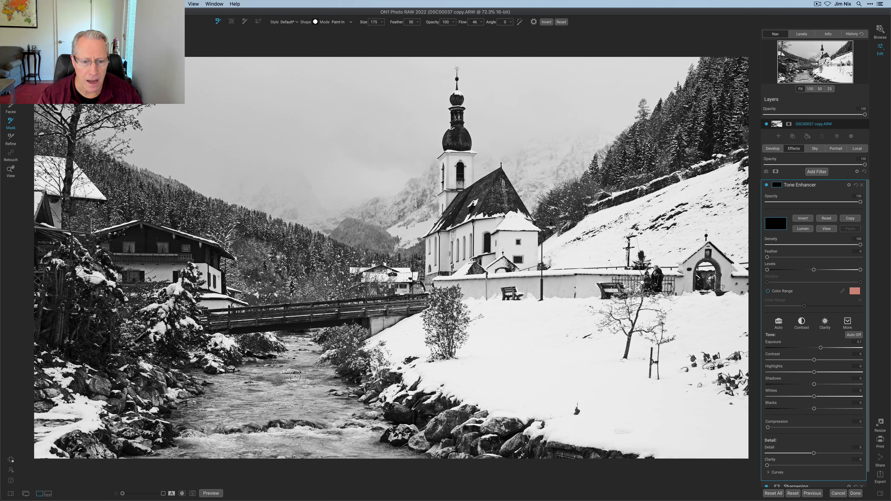
key("bracketright")
key("bracketright")
key("bracketright")
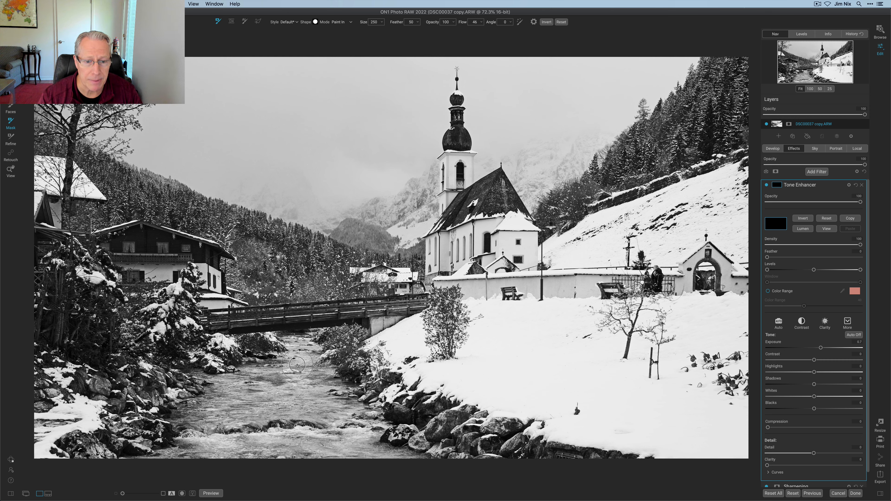
mouse_move(304, 357)
left_mouse_down()
mouse_move(331, 377)
mouse_move(317, 394)
mouse_move(344, 404)
mouse_move(339, 415)
mouse_move(355, 417)
mouse_move(354, 438)
mouse_move(374, 462)
mouse_move(402, 462)
mouse_move(300, 446)
mouse_move(183, 461)
left_mouse_up()
mouse_move(216, 406)
left_mouse_down()
mouse_move(319, 399)
mouse_move(220, 394)
mouse_move(283, 380)
mouse_move(304, 363)
mouse_move(325, 383)
mouse_move(278, 383)
mouse_move(320, 384)
mouse_move(356, 438)
mouse_move(198, 448)
left_mouse_up()
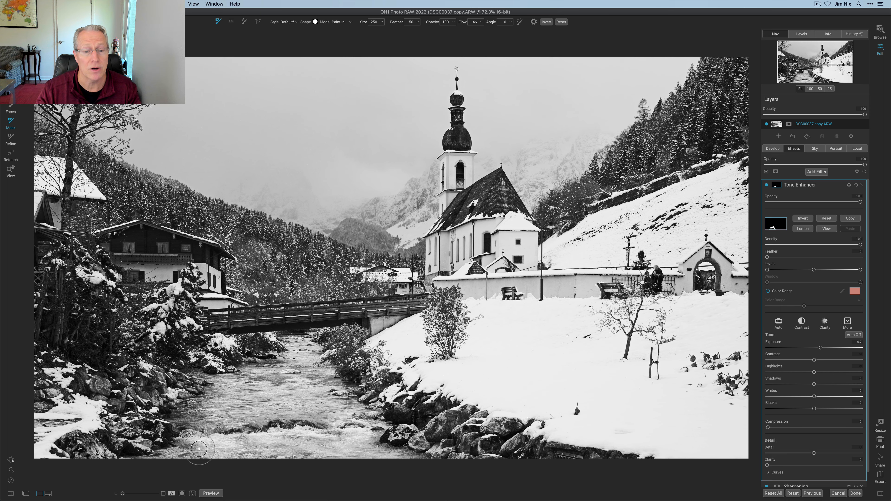
- Inspect the painted mask on its own and compare the river with and without the masked Tone Enhancer
left_click(826, 229)
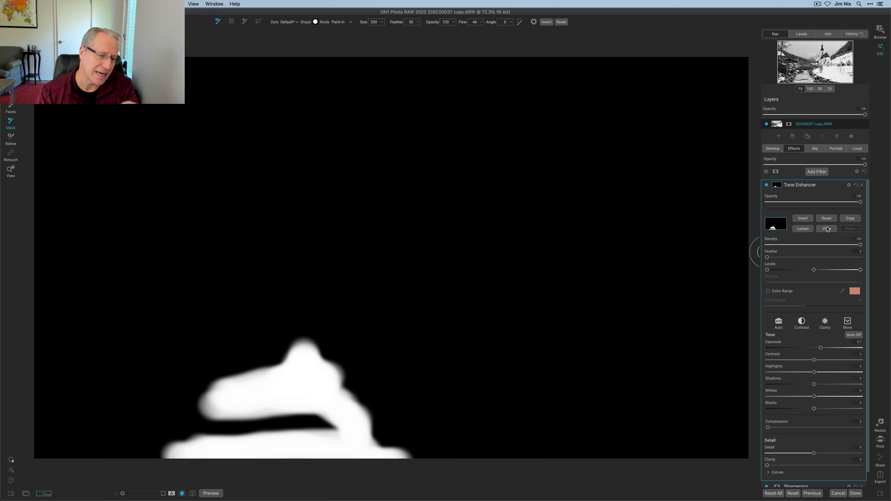
left_click(826, 229)
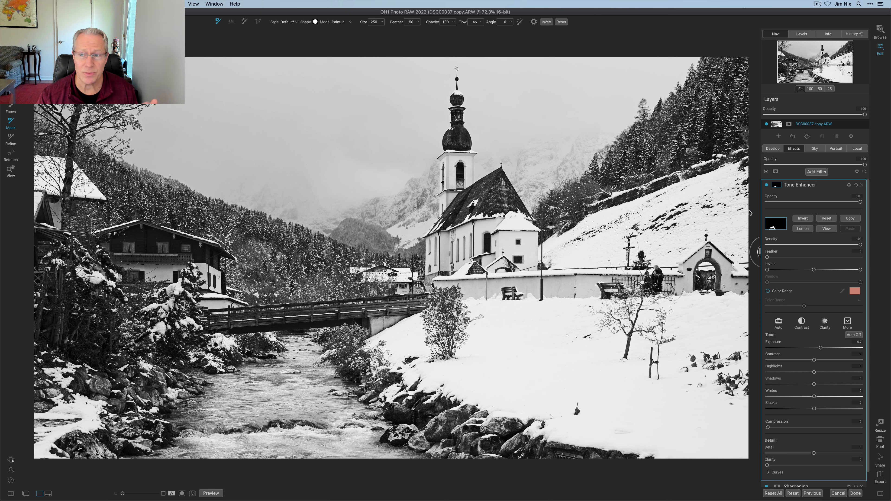
left_click(767, 186)
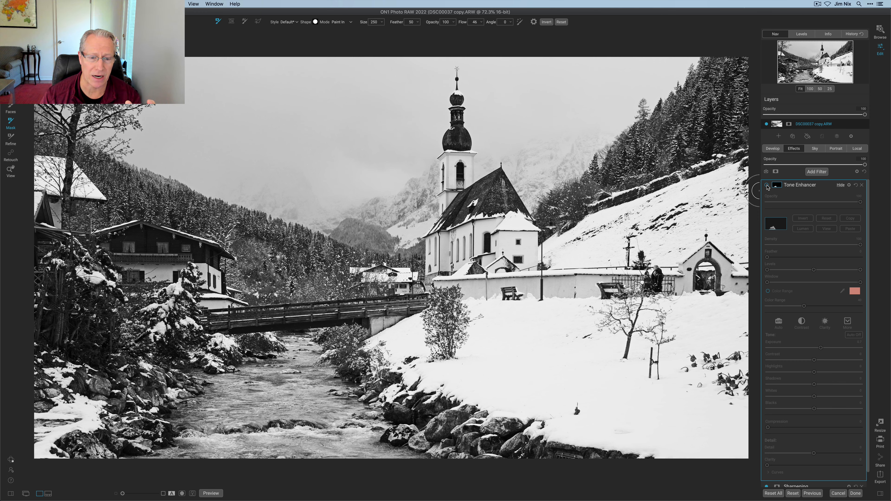
left_click(767, 185)
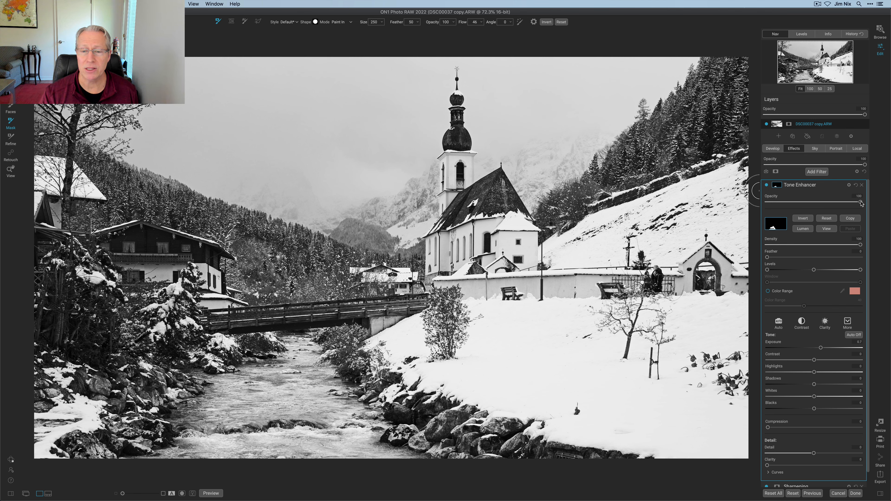
left_click_drag(860, 203, 879, 196)
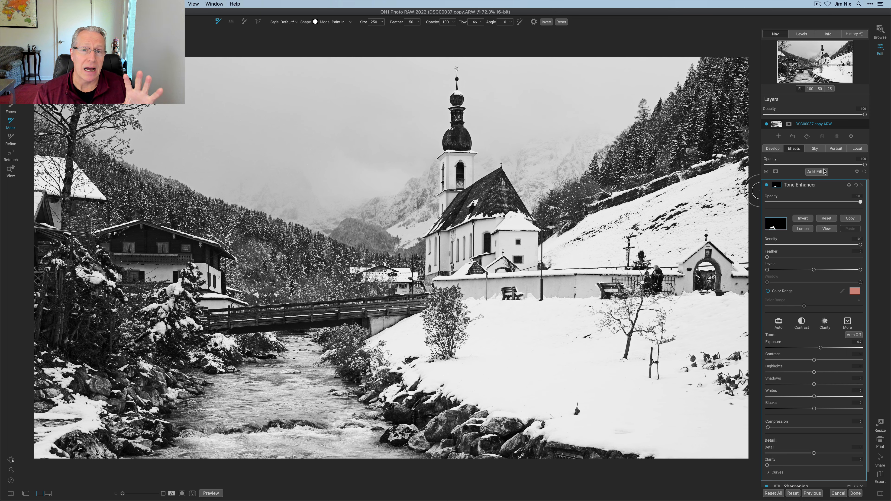
- Add a second Tone Enhancer filter with exposure at about 0.35 and slightly lowered shadows and blacks
left_click(824, 171)
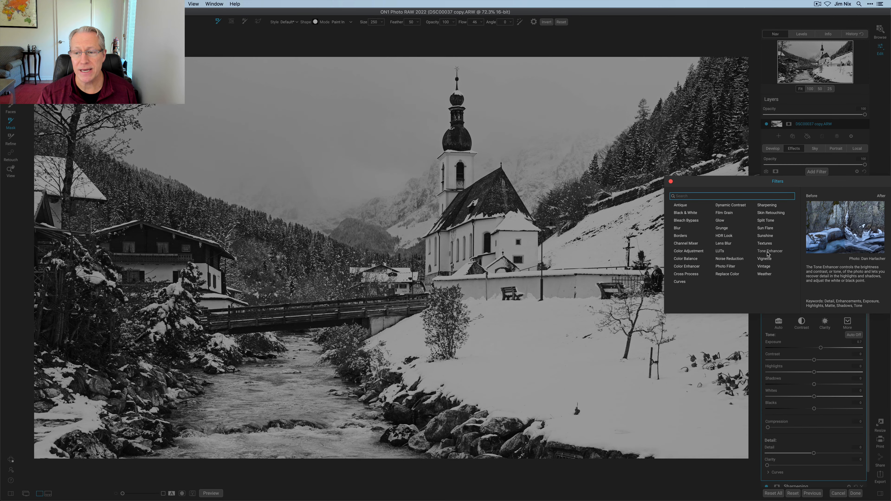
left_click(767, 251)
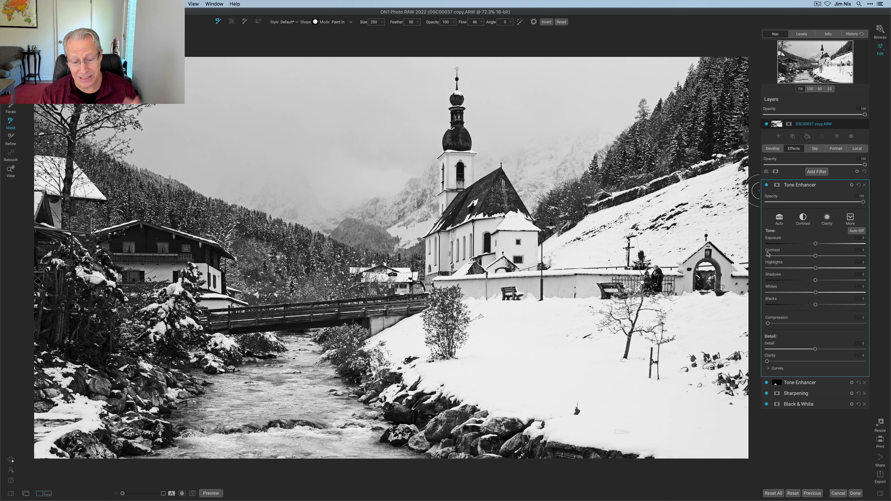
left_click(817, 245)
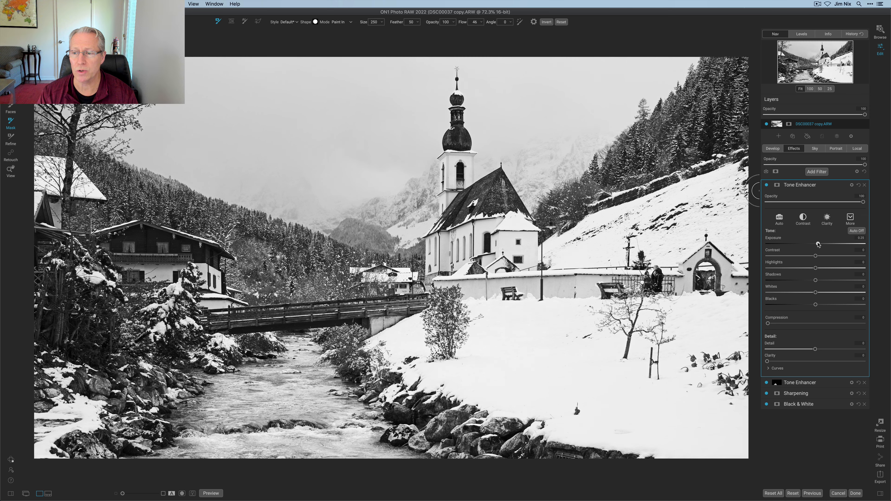
left_click_drag(818, 245, 819, 245)
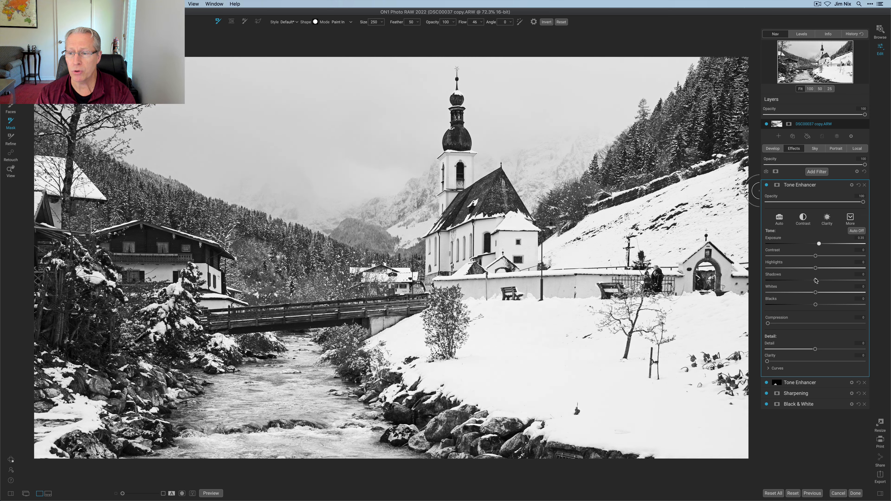
left_click_drag(815, 280, 810, 281)
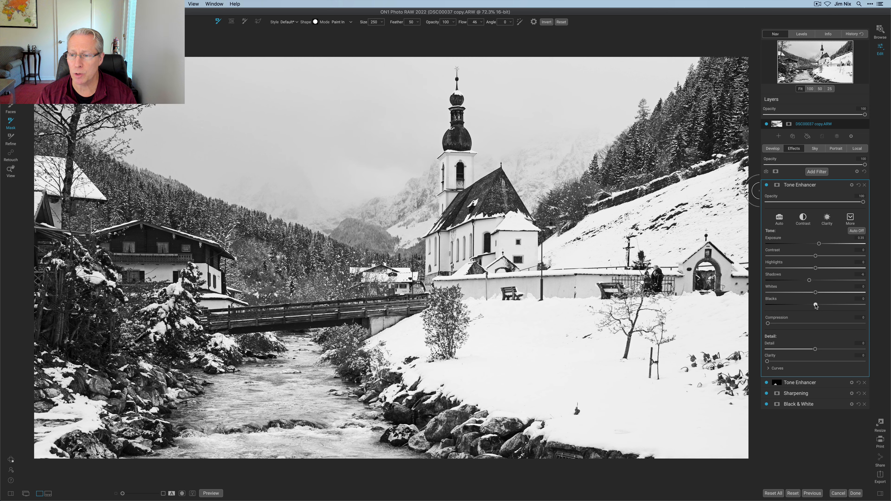
left_click_drag(815, 305, 809, 306)
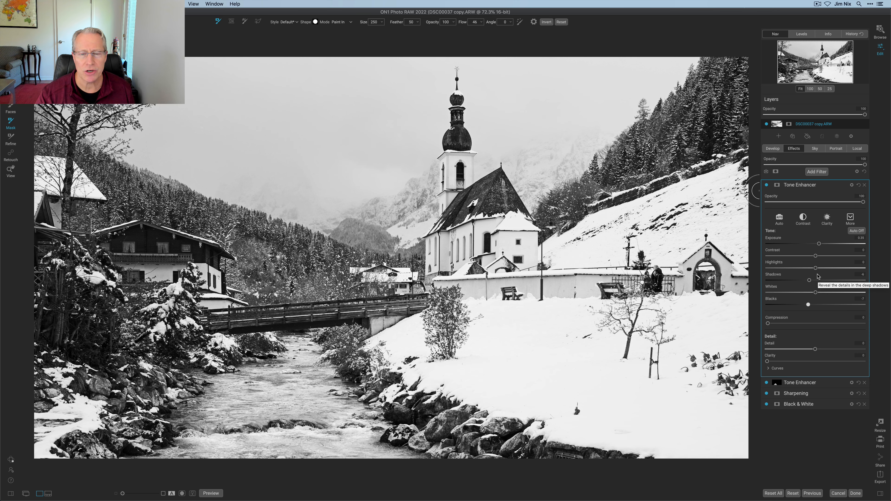
- Compare the photo with and without the second Tone Enhancer and switch to the View tool
left_click(766, 185)
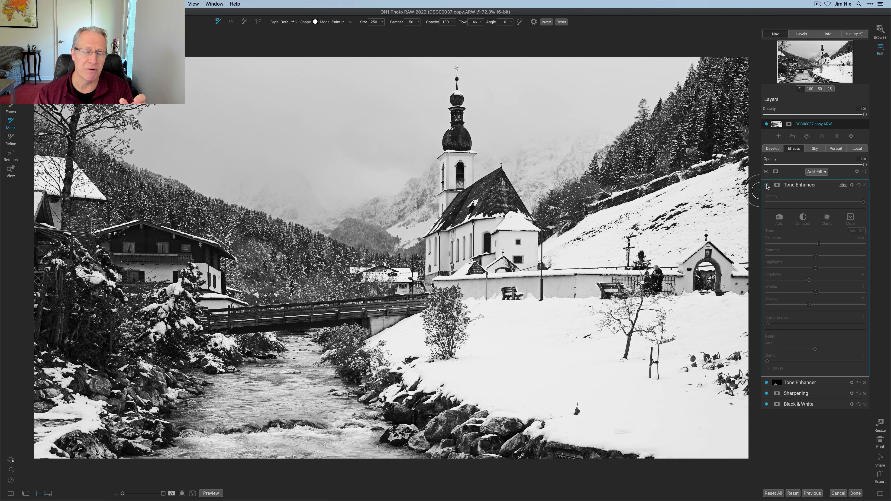
left_click(766, 186)
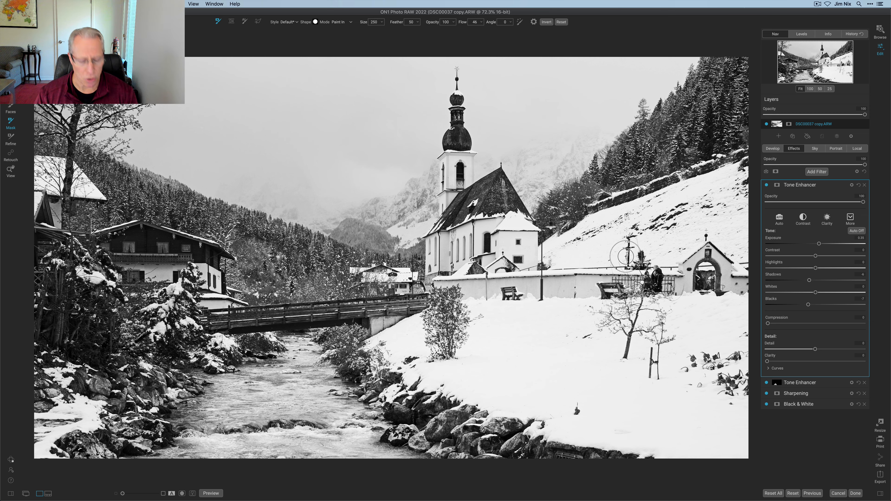
key("z")
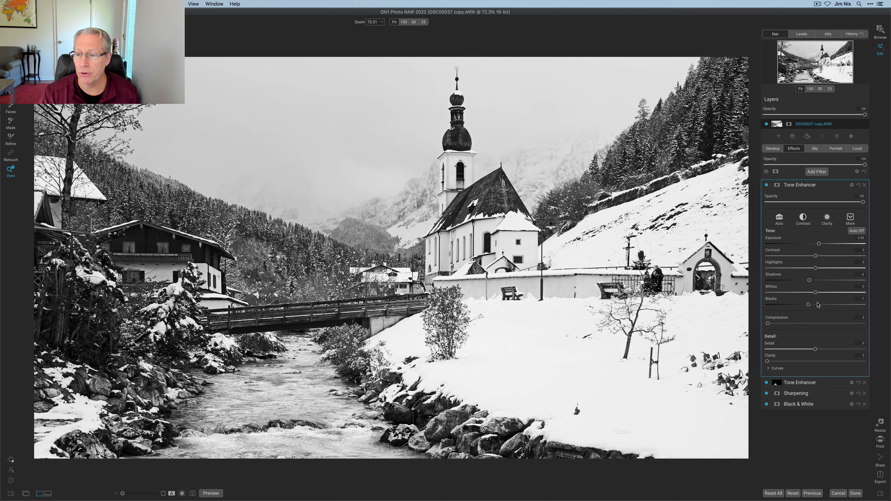
- Try a strong Whites boost of about 48, check it with the clipping overlay, and reset it
left_click_drag(816, 293, 852, 293)
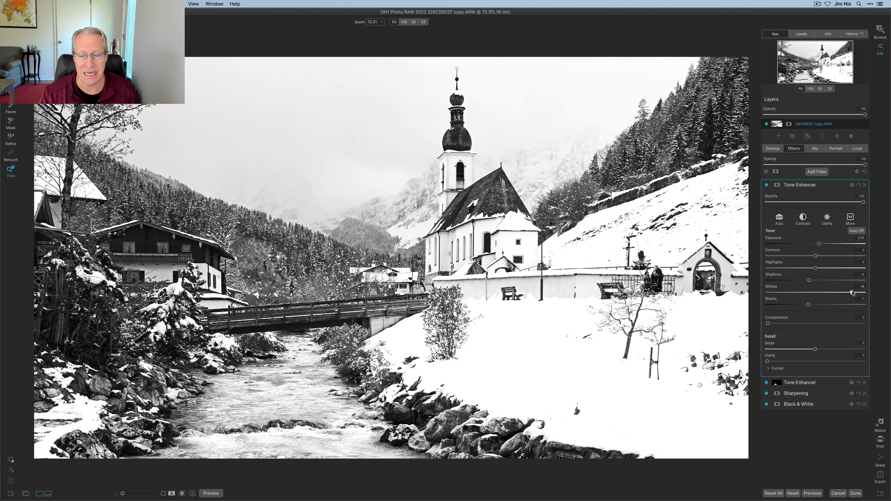
key("j")
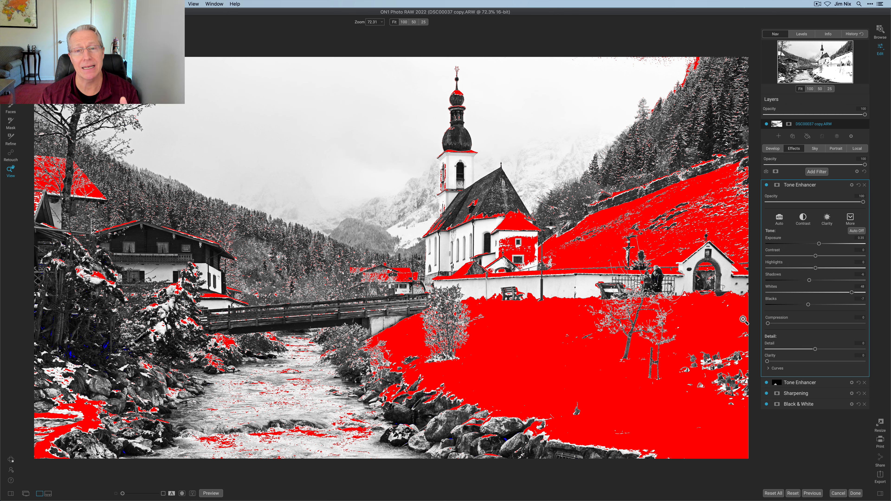
key("j")
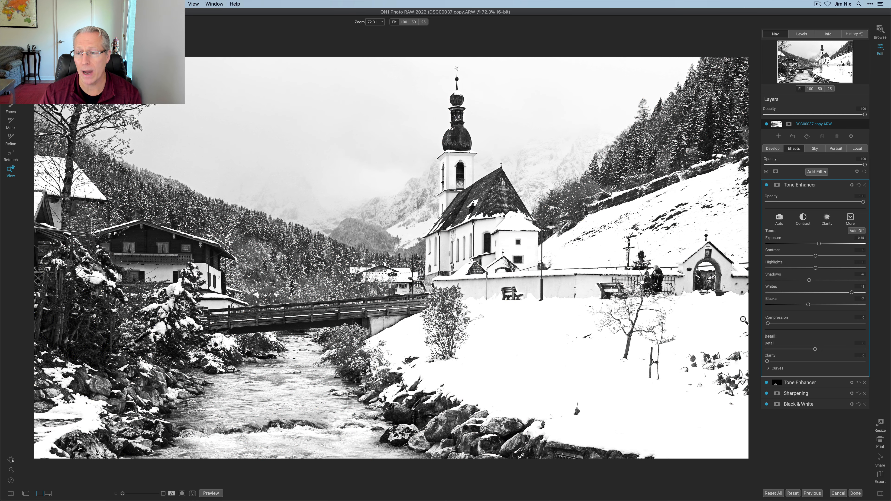
double_click(852, 294)
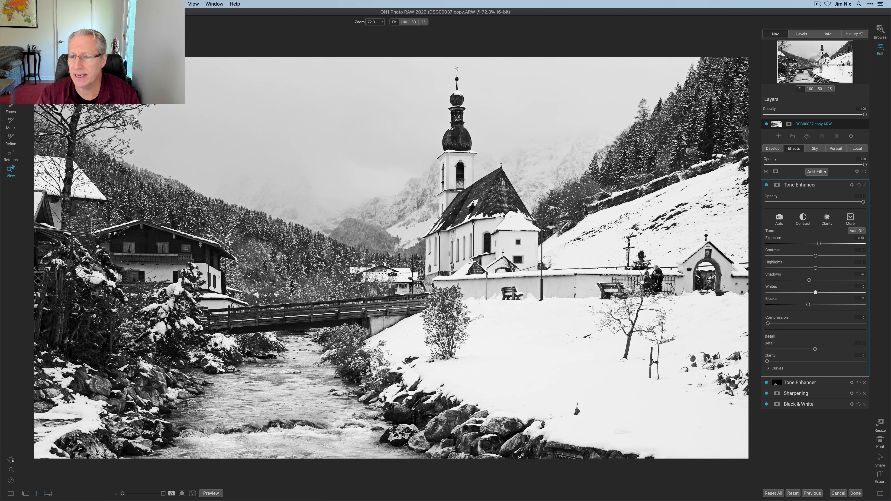
- Raise the second Tone Enhancer's Whites slightly and compare the edit with the original color photo
left_click_drag(815, 292, 825, 293)
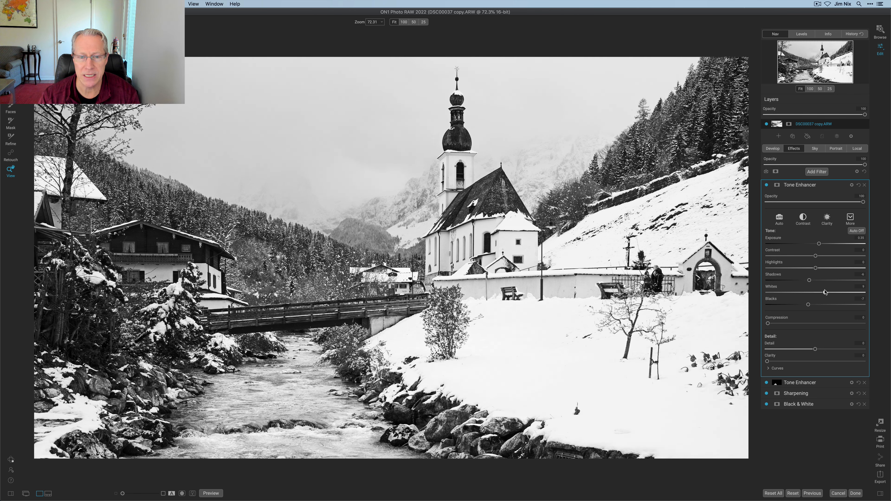
key("j")
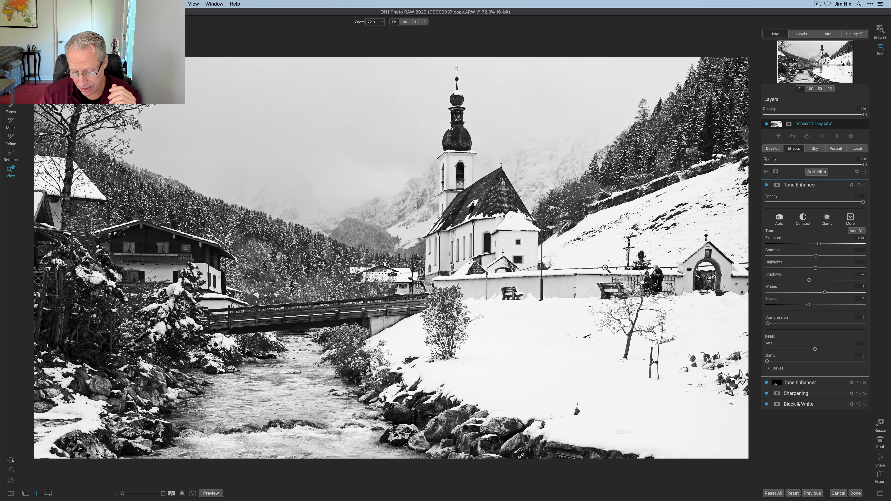
key("backslash")
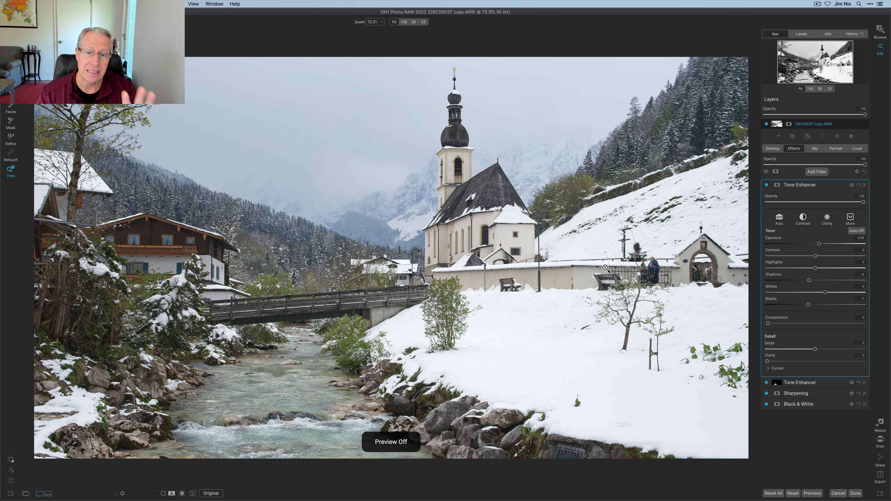
key("backslash")
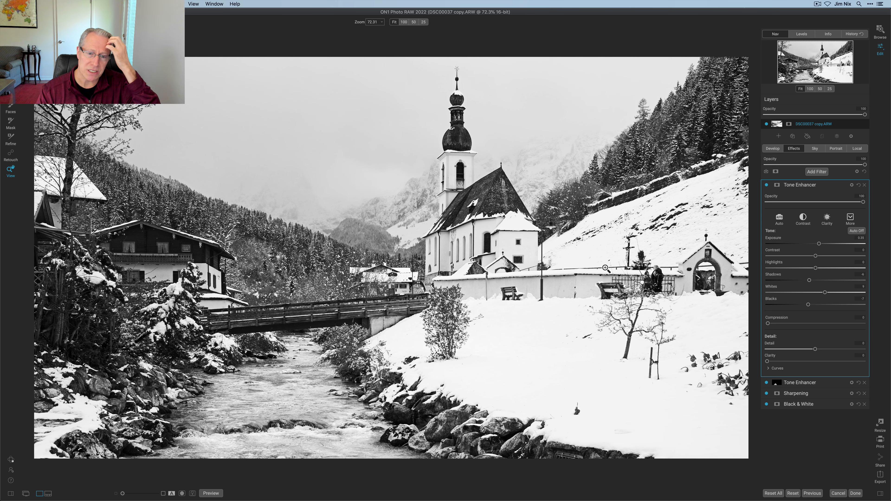
- Add a Weather filter and apply its Sticking style to put falling snow over the scene
left_click(820, 171)
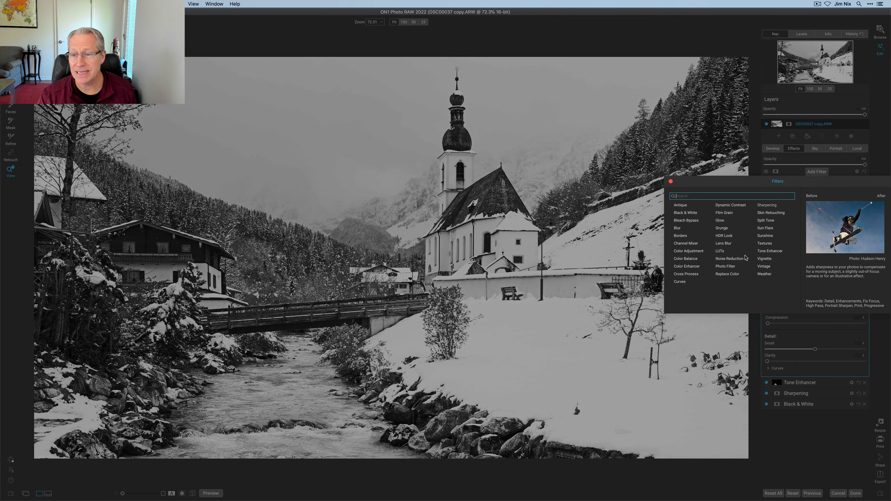
left_click(763, 275)
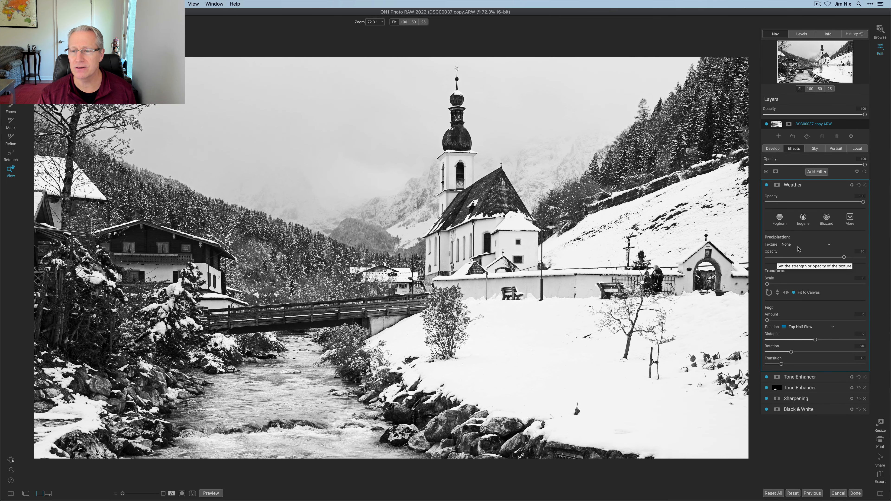
left_click(850, 217)
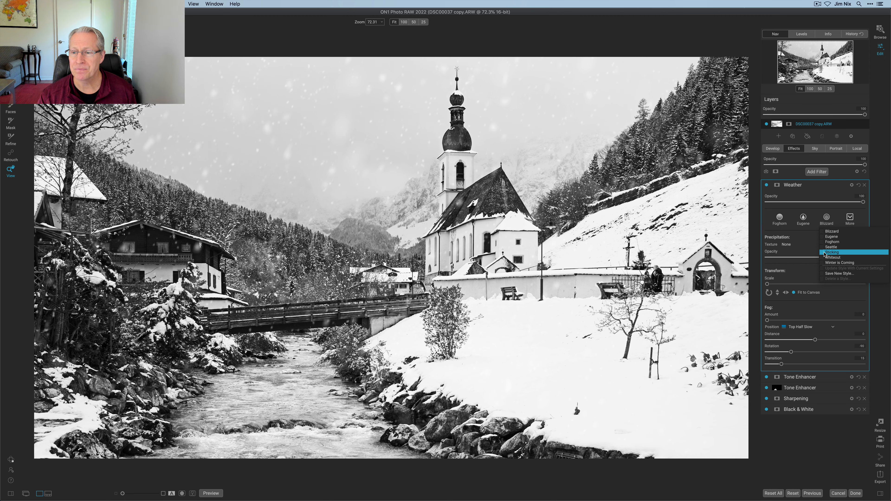
left_click(824, 253)
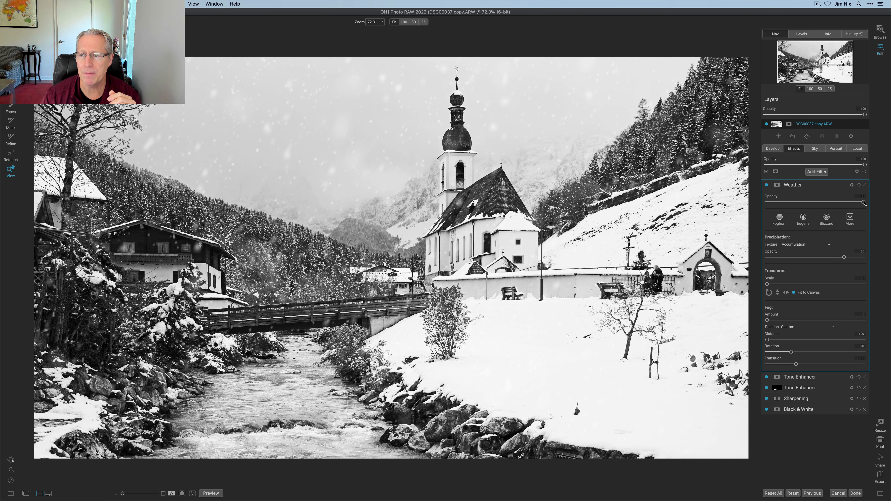
- Preview the snowfall at reduced opacity and compare the photo with and without the Weather filter
mouse_move(864, 202)
left_mouse_down()
mouse_move(807, 202)
mouse_move(863, 202)
left_mouse_up()
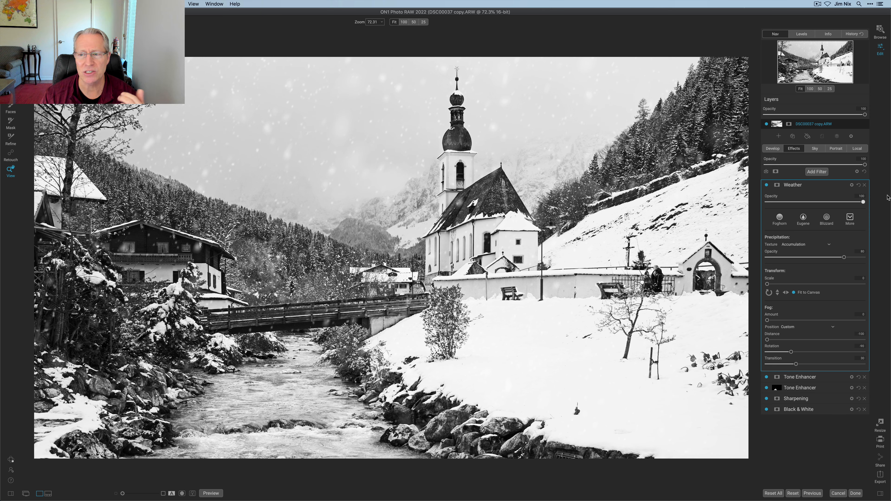
left_click(767, 185)
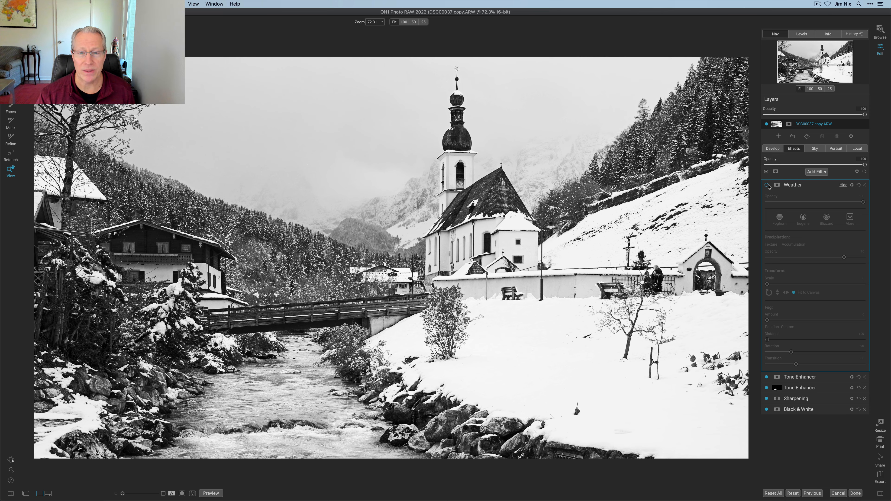
left_click(767, 185)
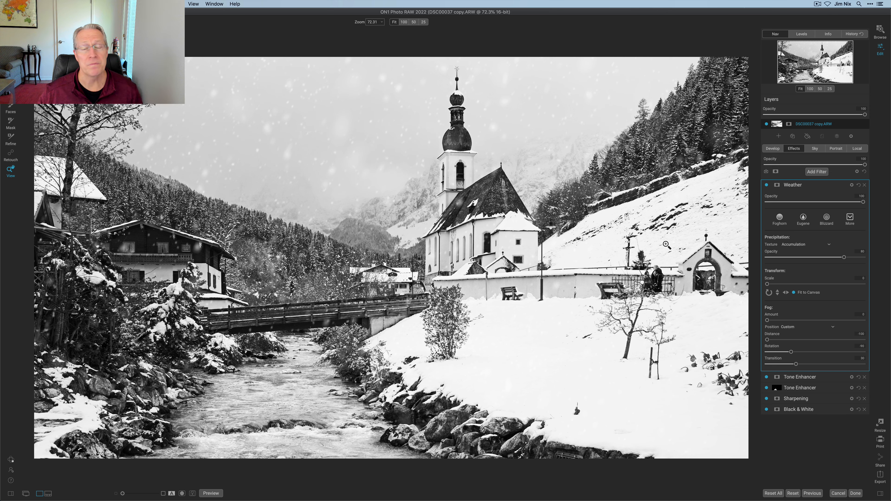